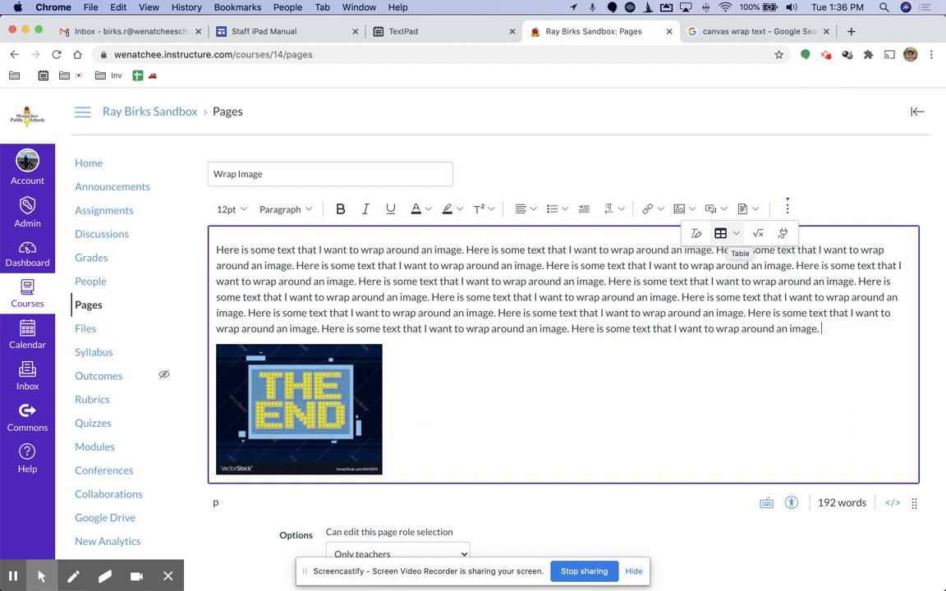
left_click(753, 280)
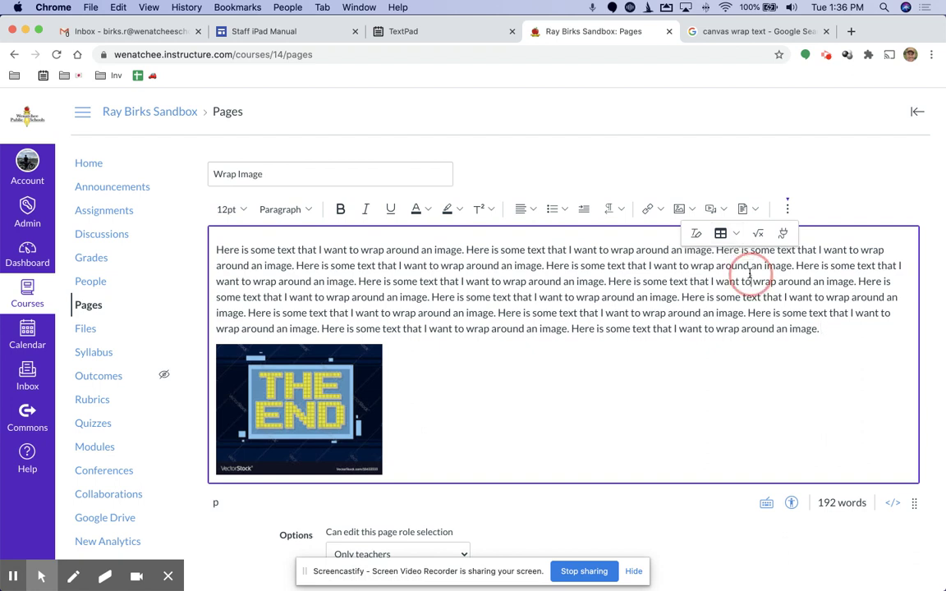
left_click(788, 209)
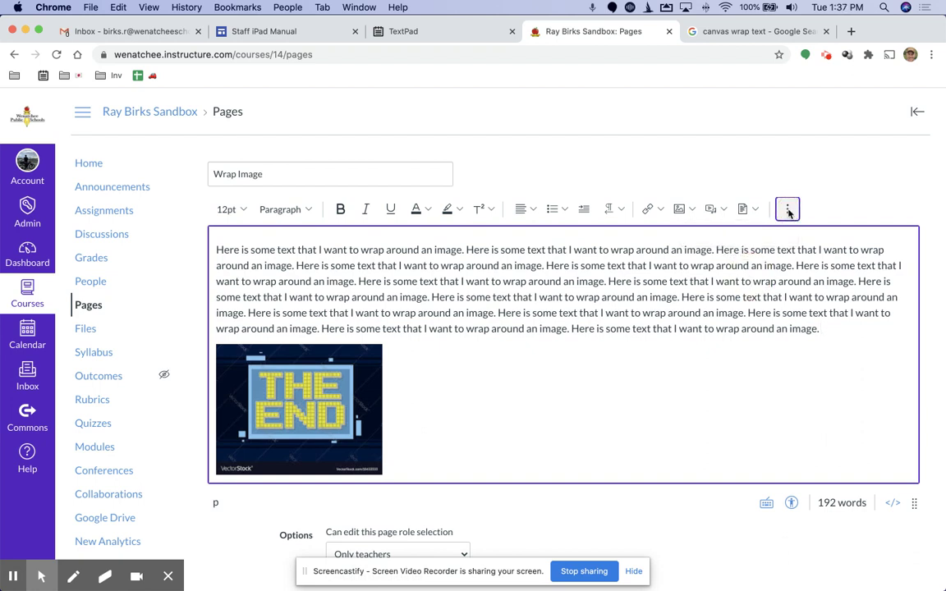
Open the Canvas community article on wrapping text around an image and copy its "float: left" sample code for an own image file.
left_click(744, 33)
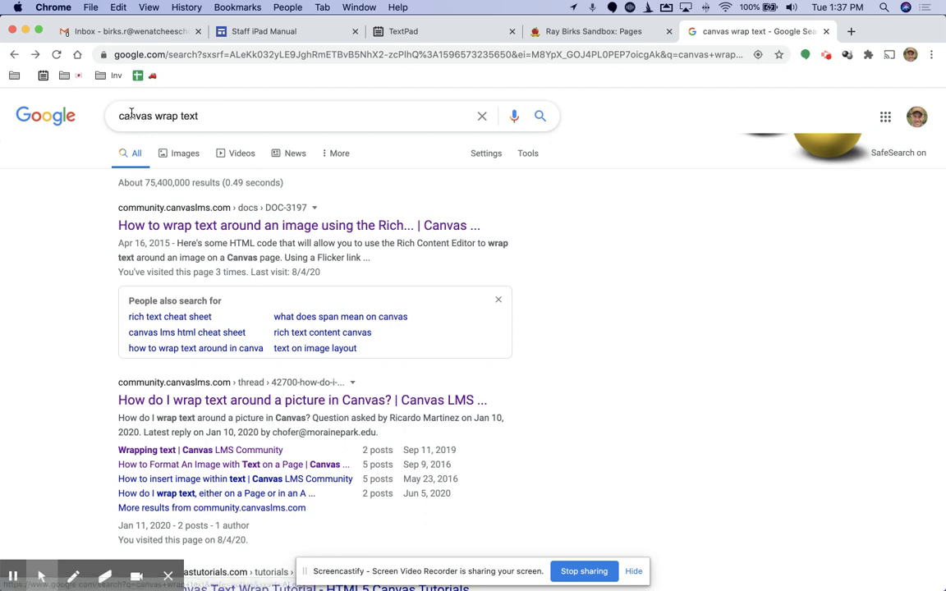
left_click(151, 223)
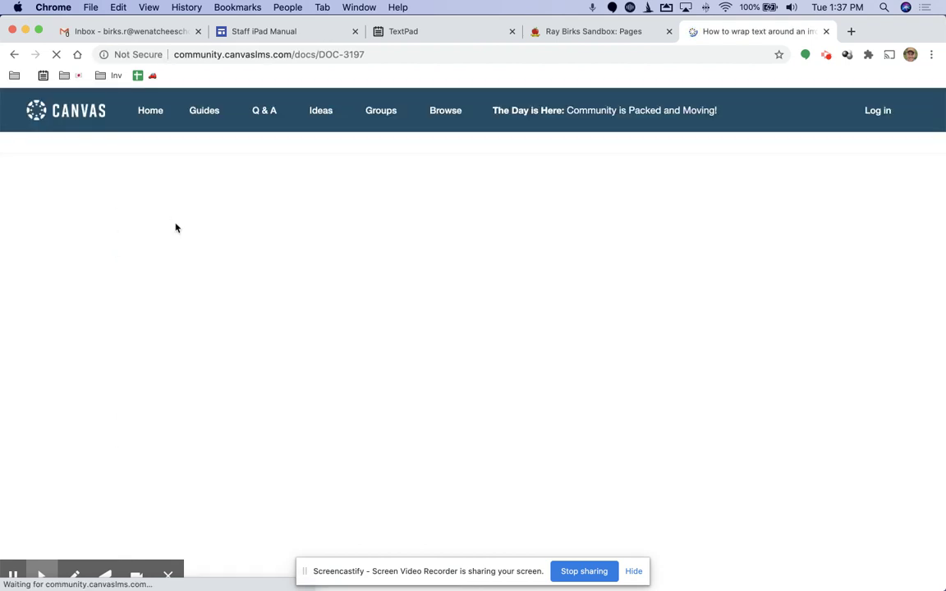
scroll(271, 263, "down", 2)
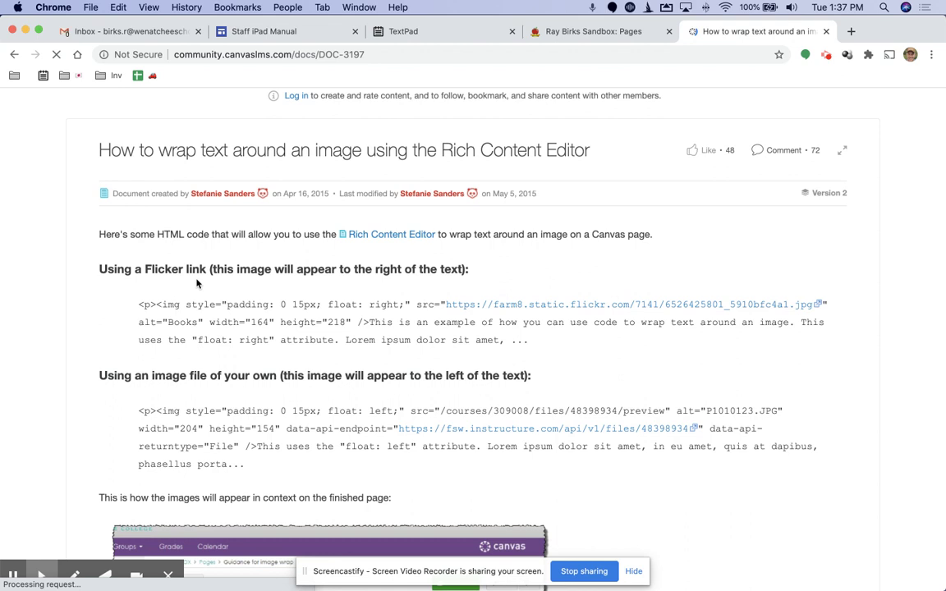
scroll(177, 279, "down", 4)
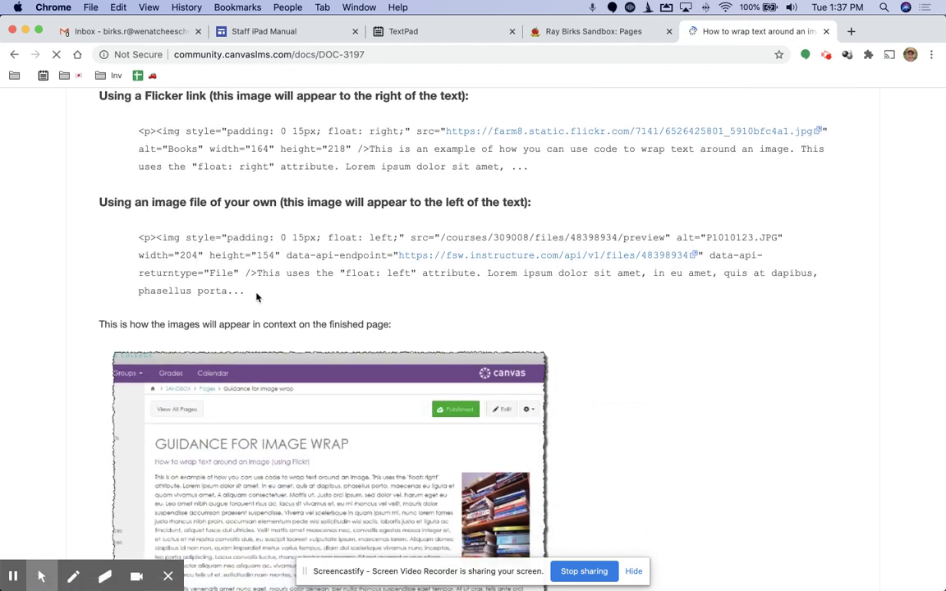
left_click_drag(246, 290, 128, 220)
key("super+c")
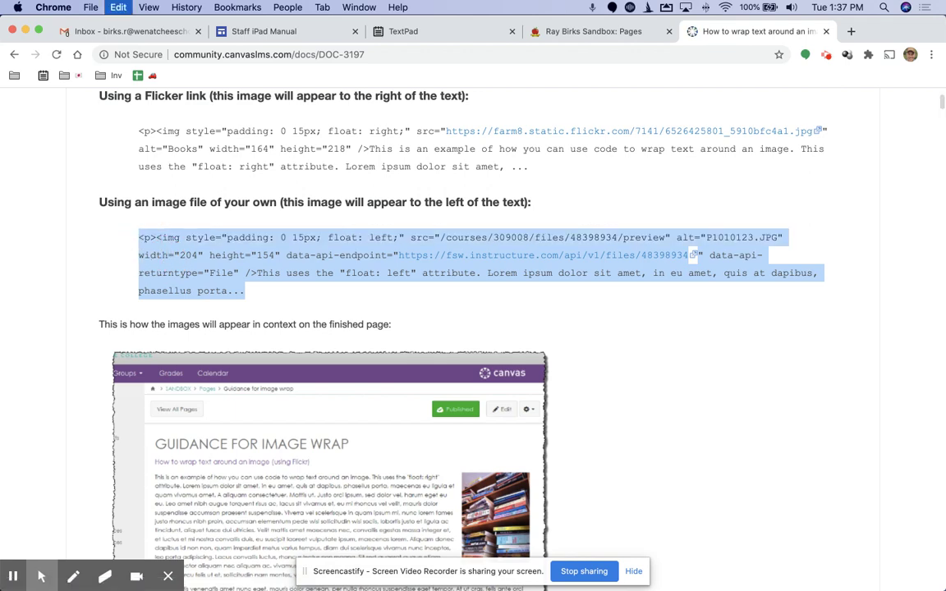
Return to the Wrap Image page, show its HTML code and paste the copied sample code below the existing paragraphs.
left_click(572, 33)
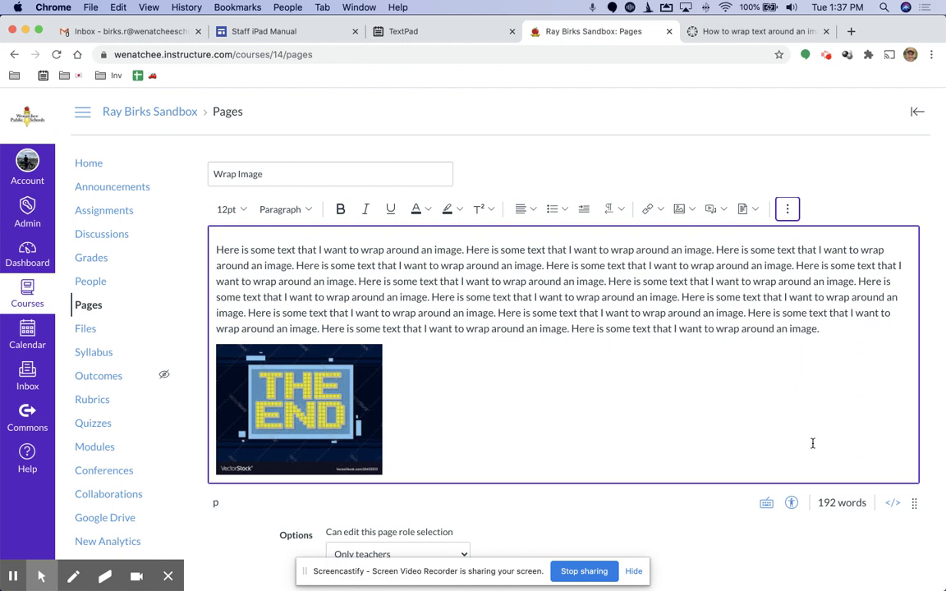
left_click(892, 503)
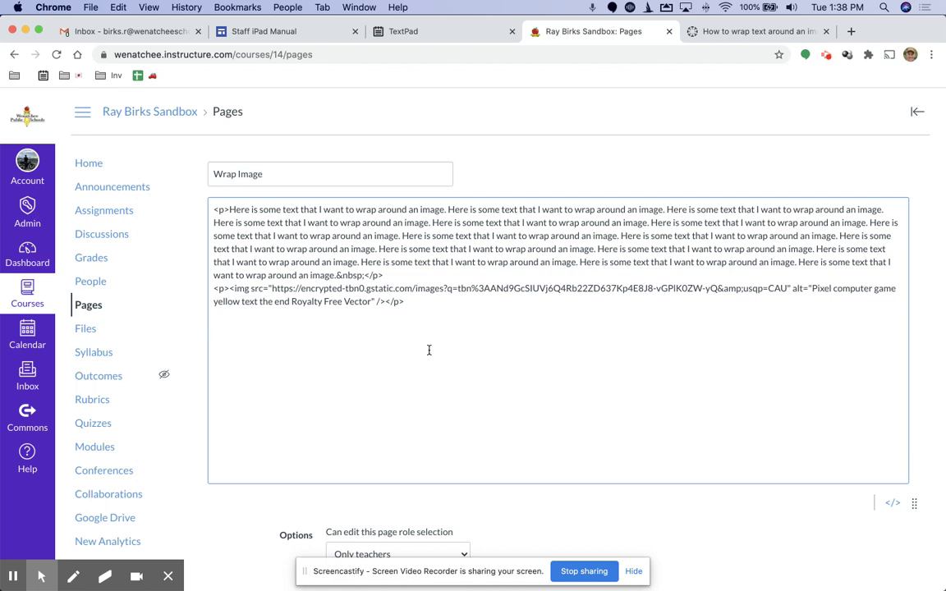
key("super+v")
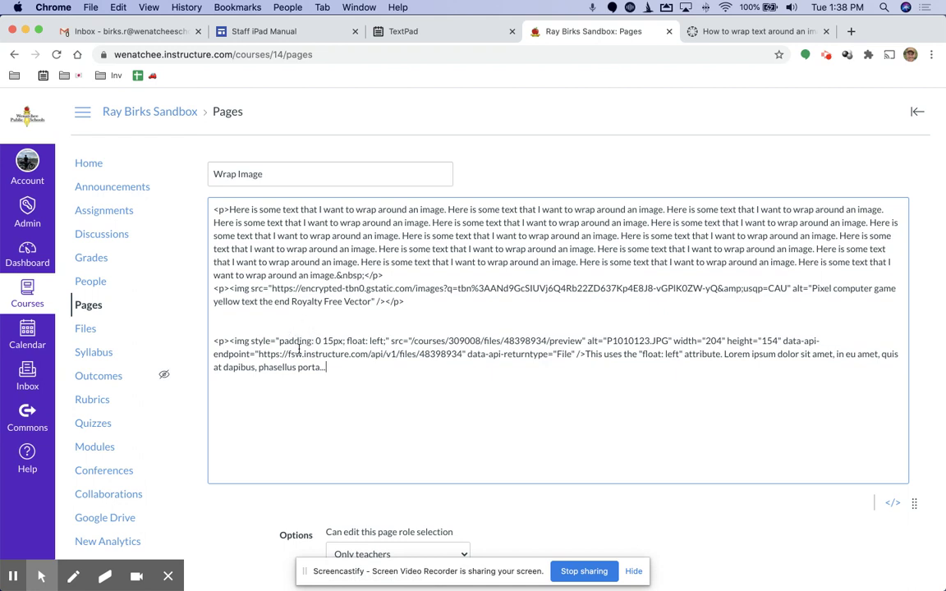
left_click_drag(327, 367, 222, 342)
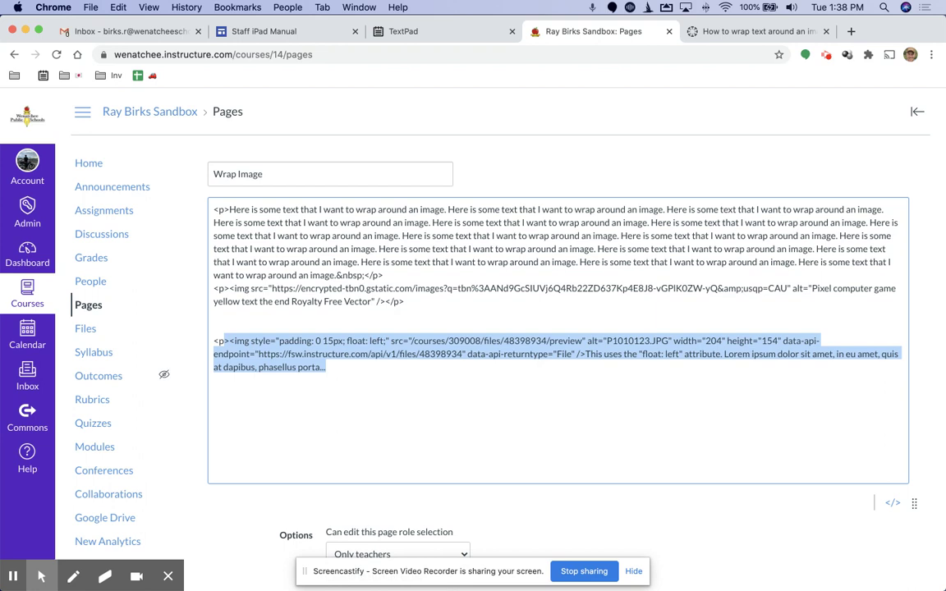
left_click(394, 330)
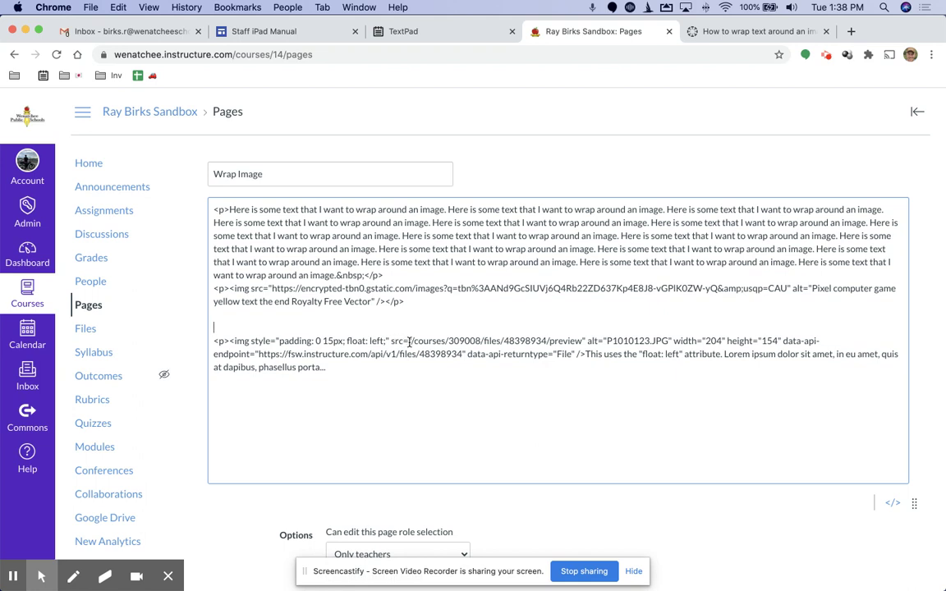
Replace the src path in the pasted sample with the image URL copied from the page's original image tag.
left_click(412, 341)
left_click_drag(412, 341, 582, 340)
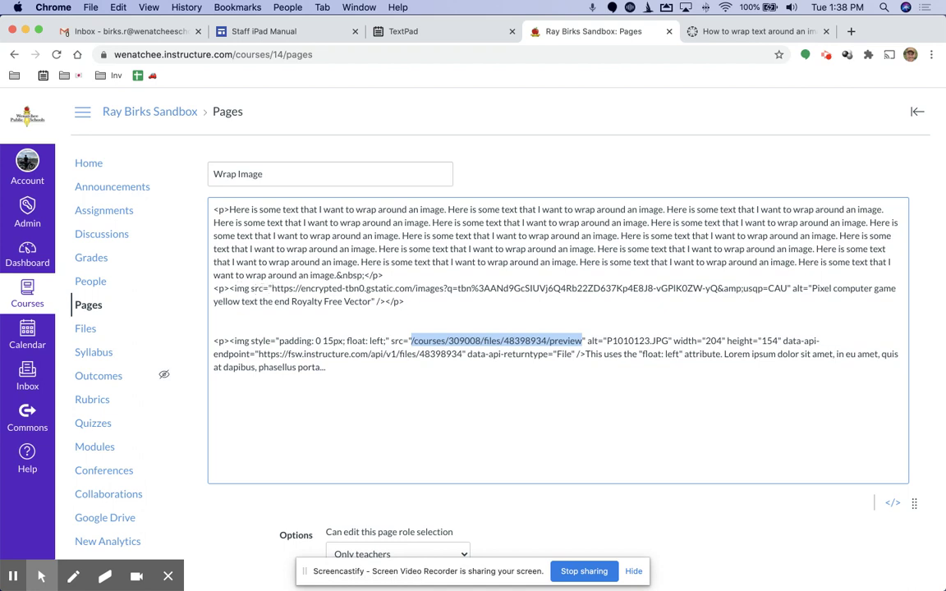
left_click_drag(272, 289, 784, 287)
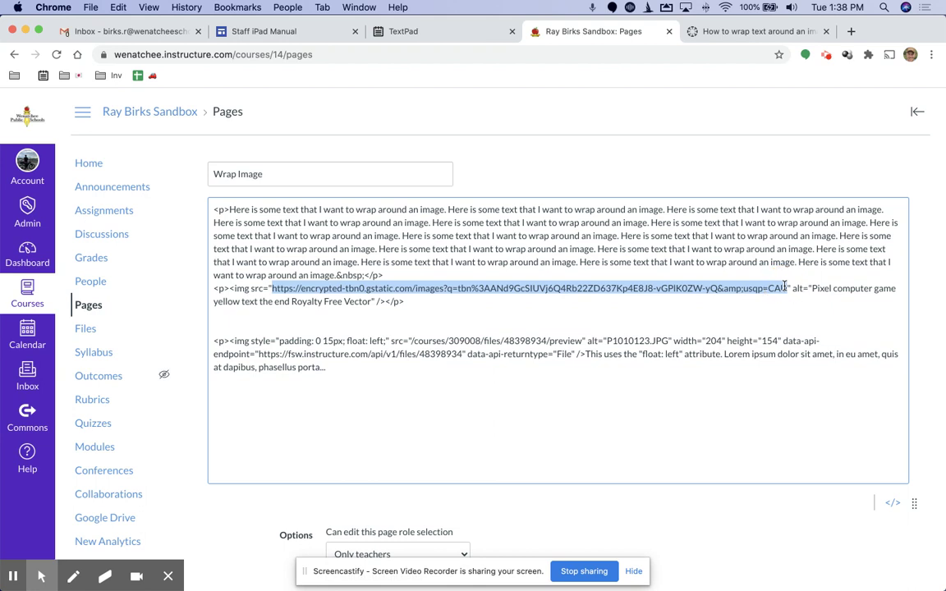
key("super+c")
left_click(392, 341)
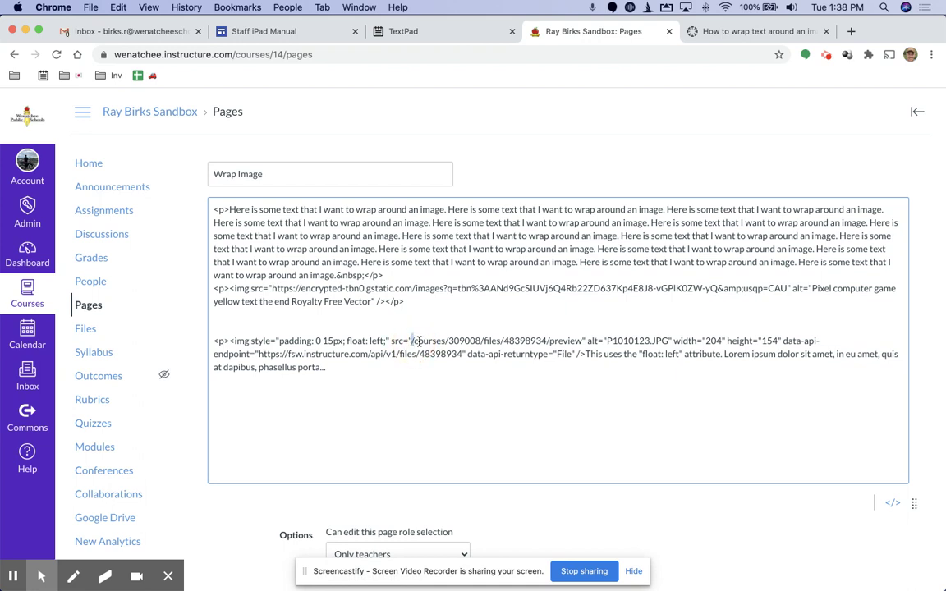
left_click(412, 341)
key("shift+Right")
key("shift+Right")
key("shift+Right")
key("shift+Right")
key("shift+Right")
key("shift+Right")
key("shift+Right")
key("shift+Right")
key("shift+Right")
key("shift+Right")
key("shift+Right")
key("shift+Right")
key("shift+Right")
key("shift+Right")
key("shift+Right")
key("shift+Right")
key("shift+Right")
key("shift+Right")
key("shift+Right")
key("shift+Right")
key("shift+Right")
key("shift+Right")
key("shift+Right")
key("shift+Right")
key("shift+Right")
key("shift+Right")
key("shift+Right")
key("shift+Right")
key("shift+Right")
key("shift+Right")
key("shift+Right")
key("shift+Right")
key("shift+Right")
key("shift+Right")
key("shift+Right")
key("shift+Right")
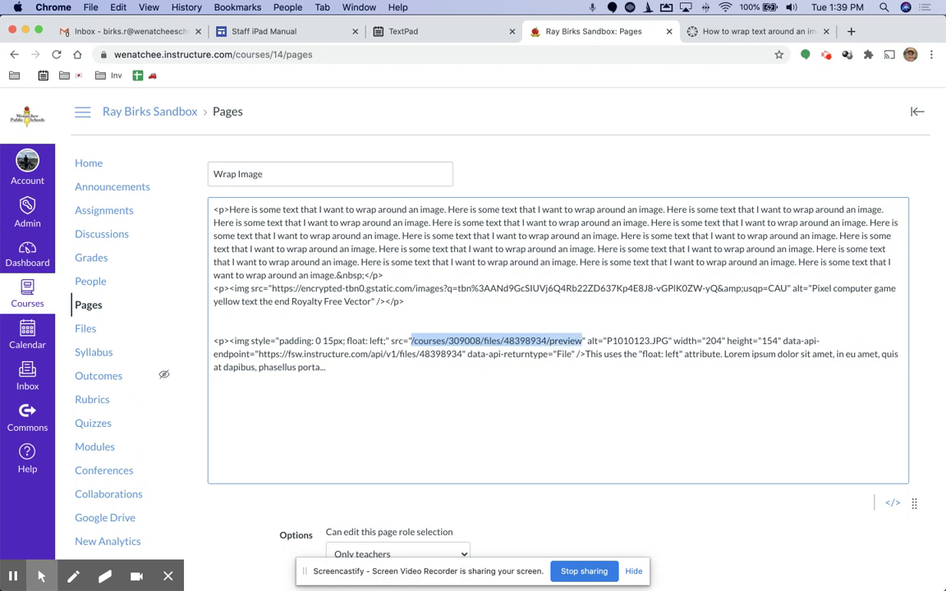
key("super+v")
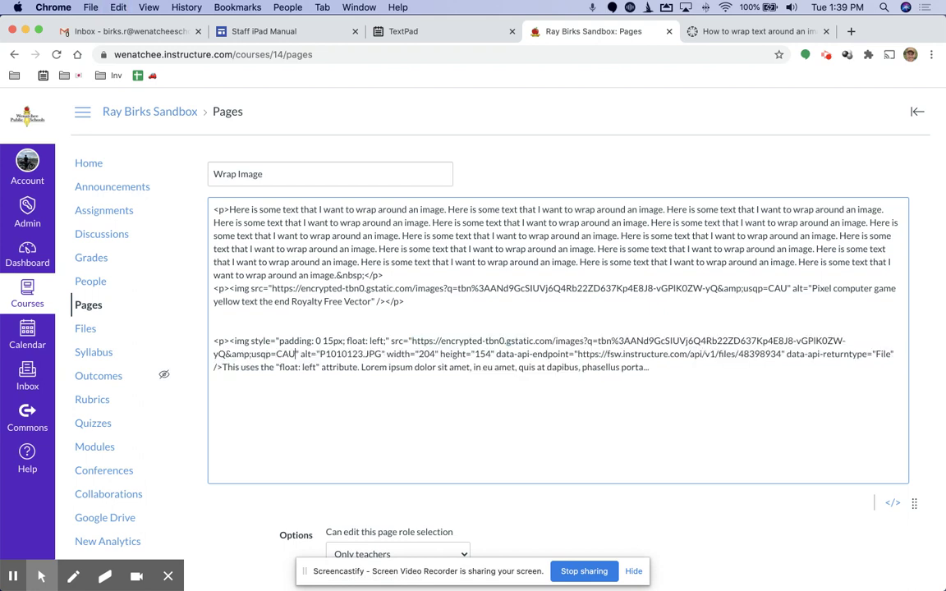
Replace the sample's alt text with the original image's "Pixel computer game yellow text the end Royalty Free Vector".
left_click(812, 289)
left_click_drag(812, 288, 372, 301)
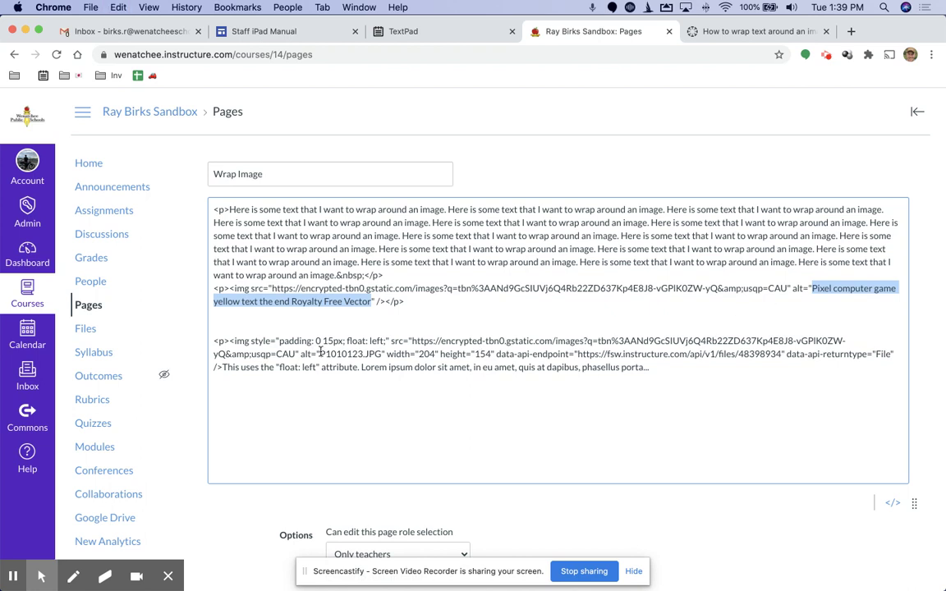
left_click_drag(319, 354, 382, 354)
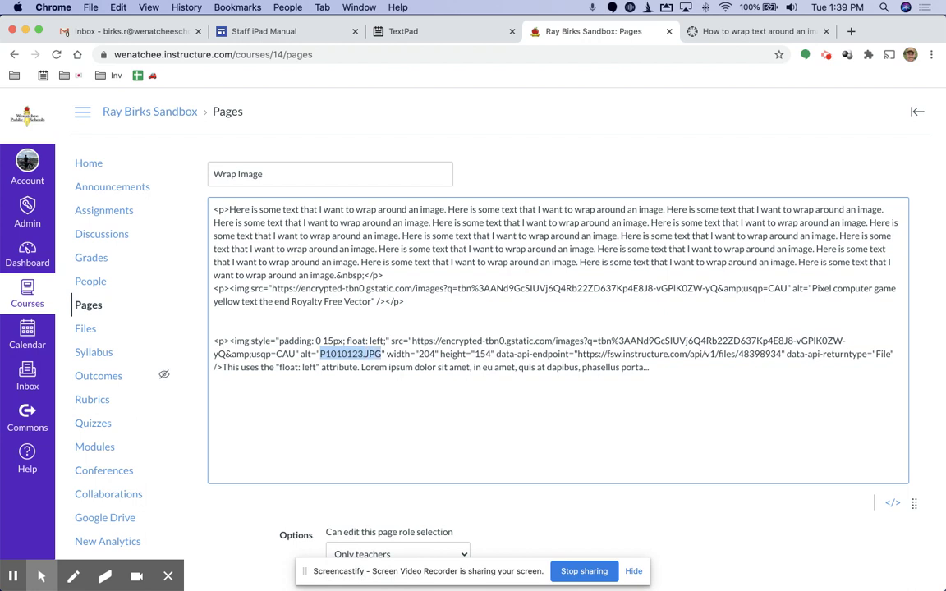
key("super+v")
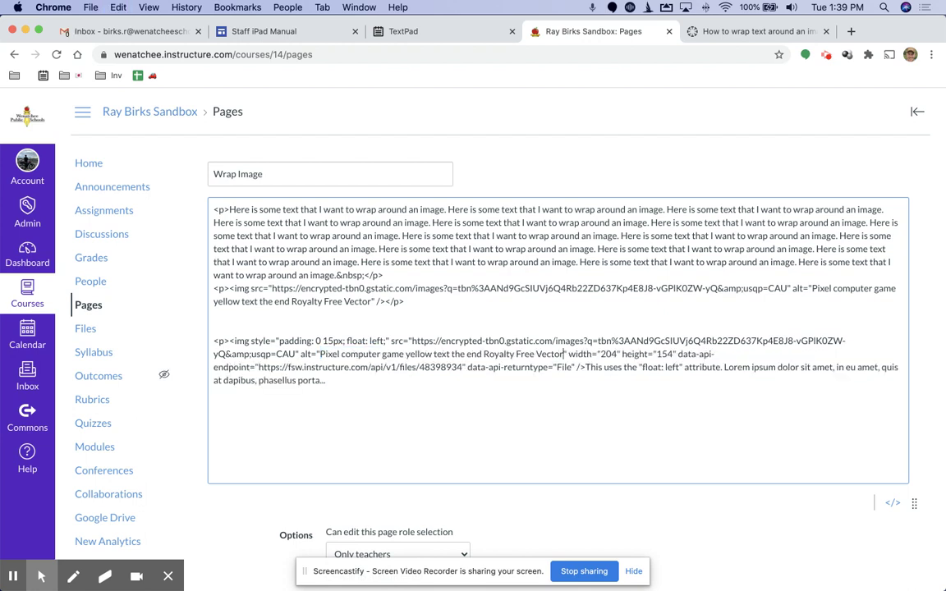
Copy the original paragraph's text without its tags and replace the sample's placeholder sentences with it.
left_click(229, 210)
key("shift+Down")
key("shift+Down")
key("shift+Down")
key("shift+Down")
key("shift+Down")
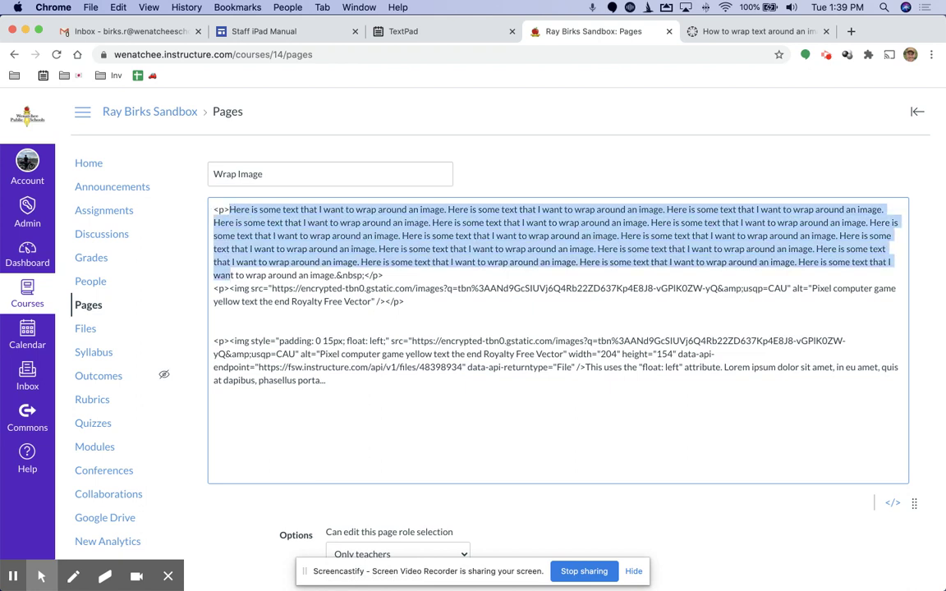
key("shift+Right")
key("shift+Right")
key("shift+Right")
key("shift+Right")
key("shift+Right")
key("shift+Right")
key("shift+Right")
key("shift+Right")
key("shift+Right")
key("shift+Right")
key("shift+Right")
key("shift+Right")
key("shift+Right")
key("shift+Right")
key("shift+Right")
key("shift+Right")
key("shift+Right")
key("shift+Right")
key("shift+Right")
key("shift+Right")
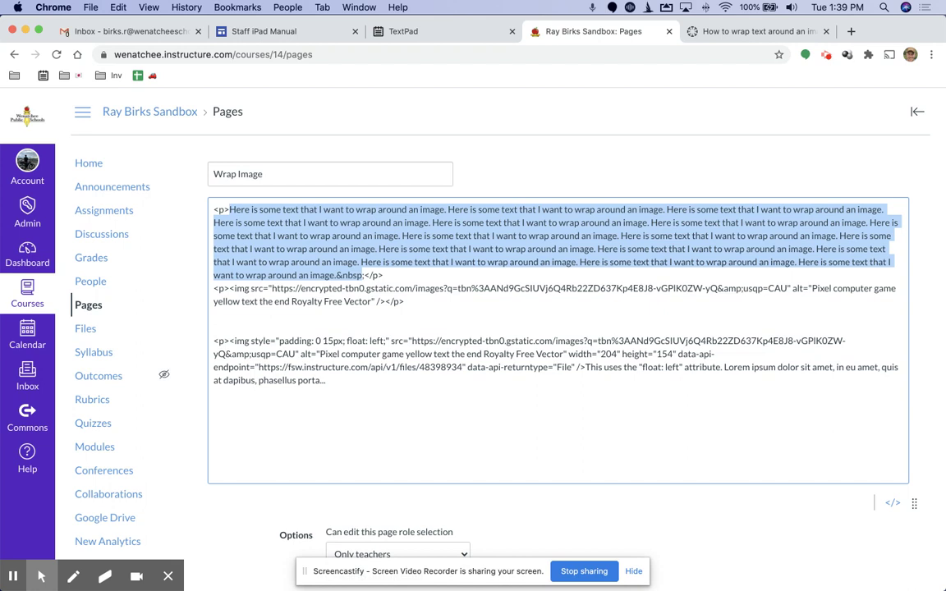
key("shift+Left")
left_click(530, 329)
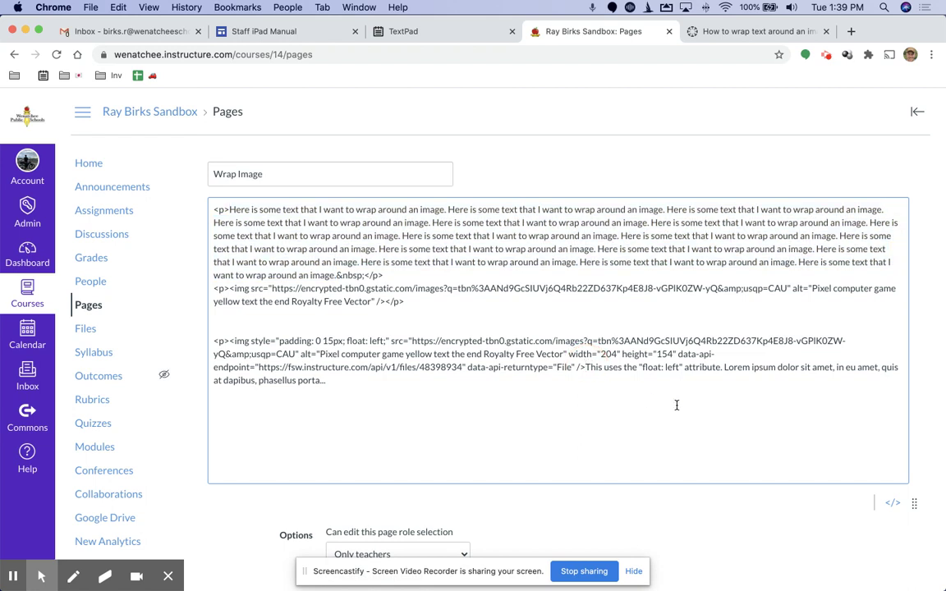
left_click_drag(585, 367, 326, 380)
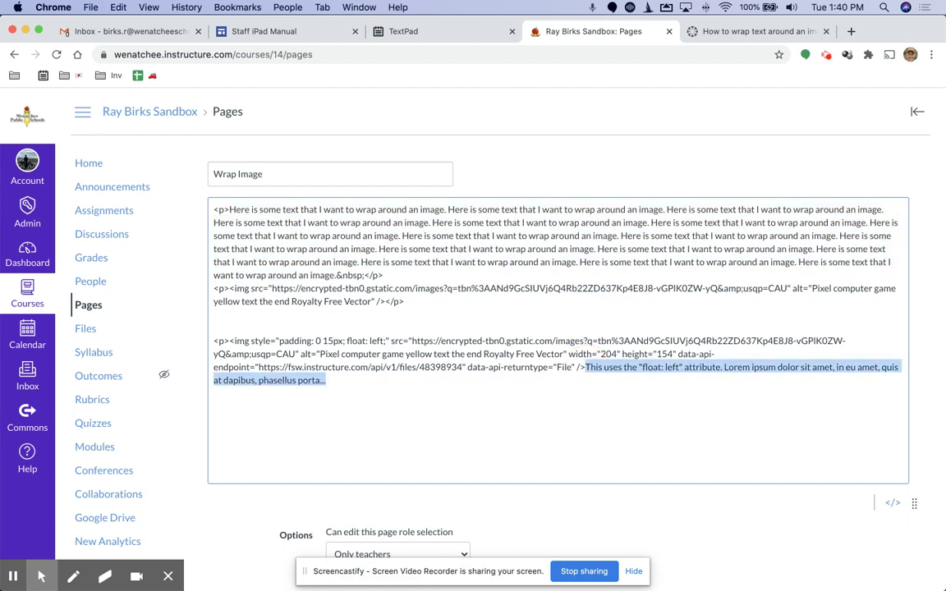
key("super+v")
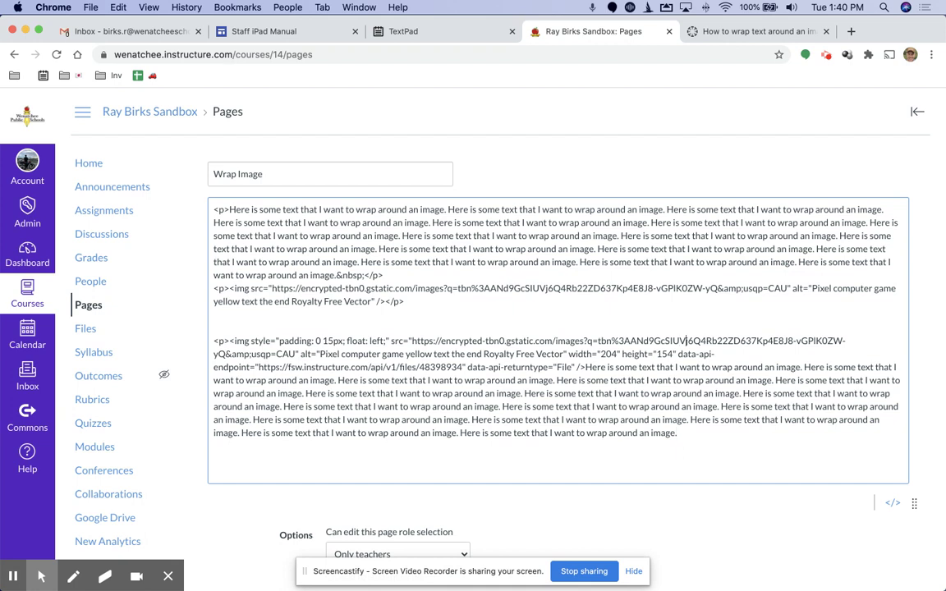
Delete the original text and image paragraphs above the pasted code and return to the rich text editor.
left_click(214, 341)
key("shift+Up")
key("shift+Up")
key("shift+Up")
key("shift+Up")
key("shift+Up")
key("shift+Up")
key("shift+Up")
key("shift+Up")
key("shift+Up")
key("shift+Up")
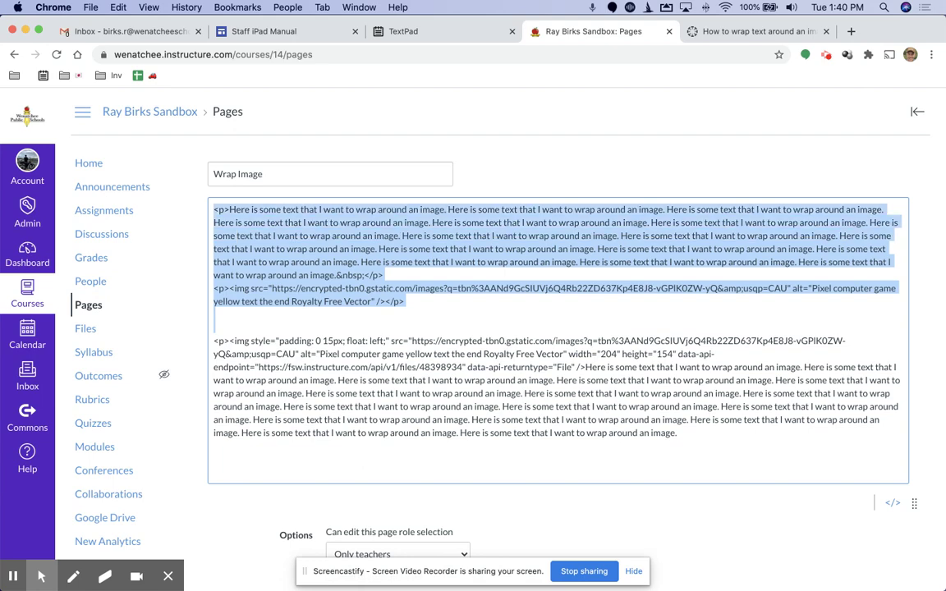
key("BackSpace")
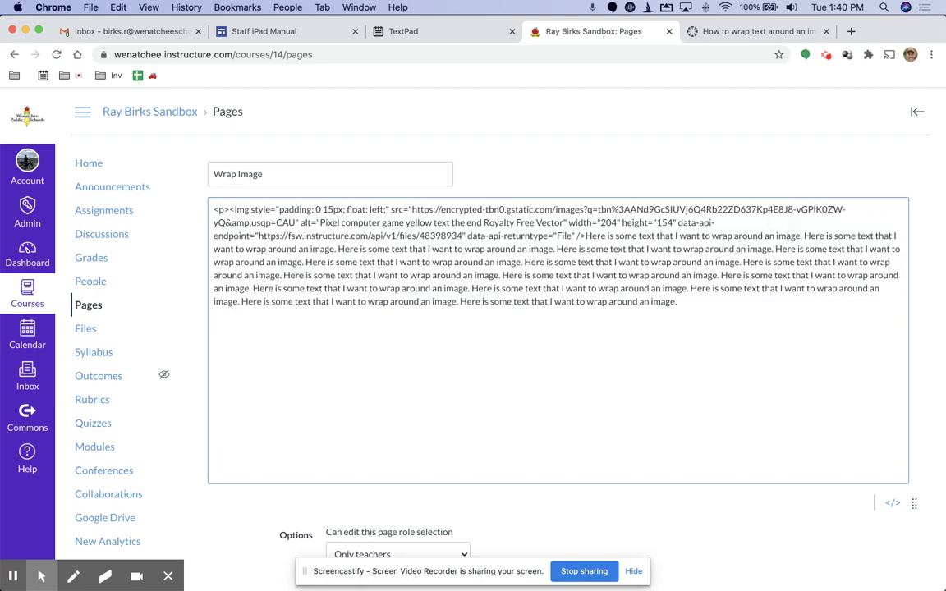
left_click(894, 505)
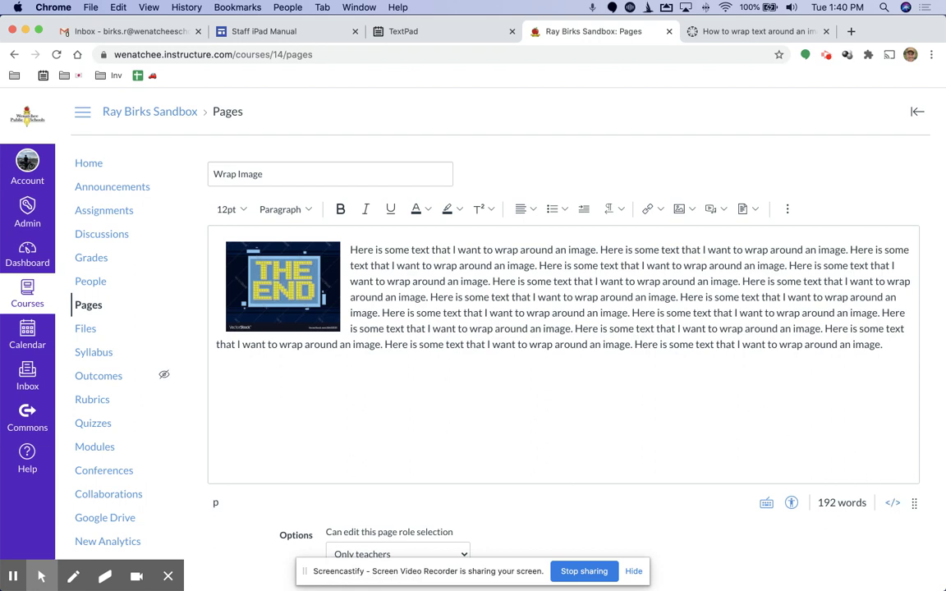
Change the image's float value to right in the HTML code and return to the rich text editor.
left_click(894, 504)
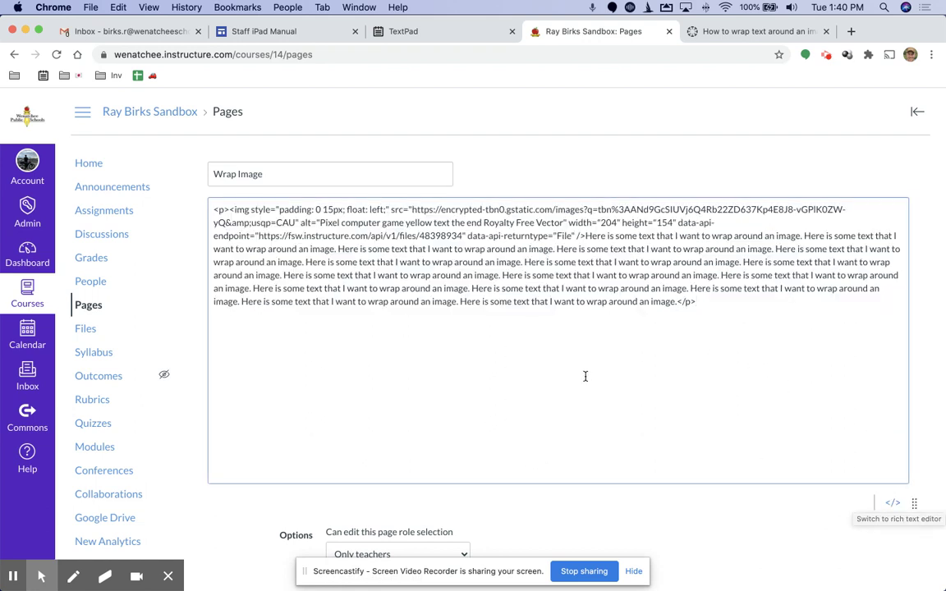
double_click(378, 209)
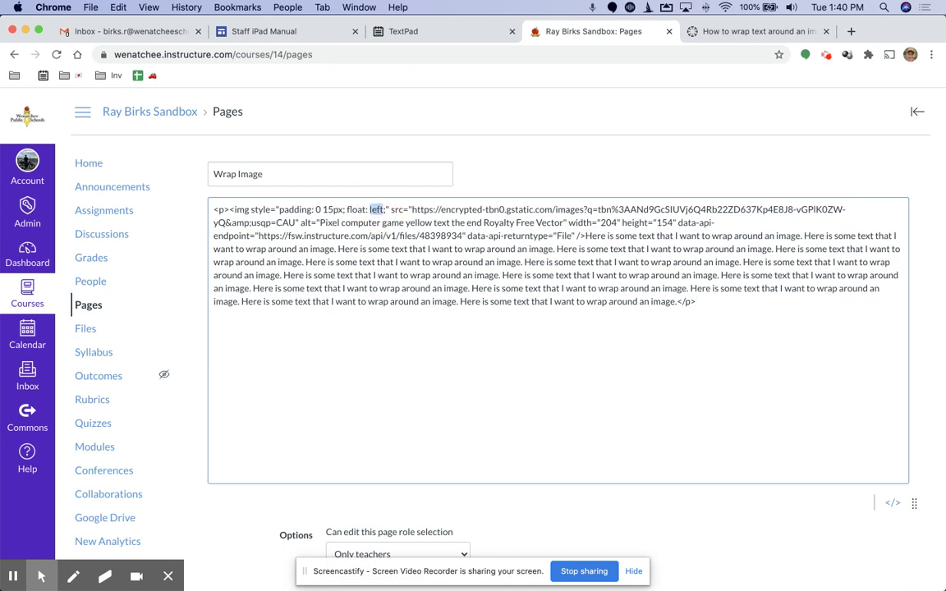
type("right")
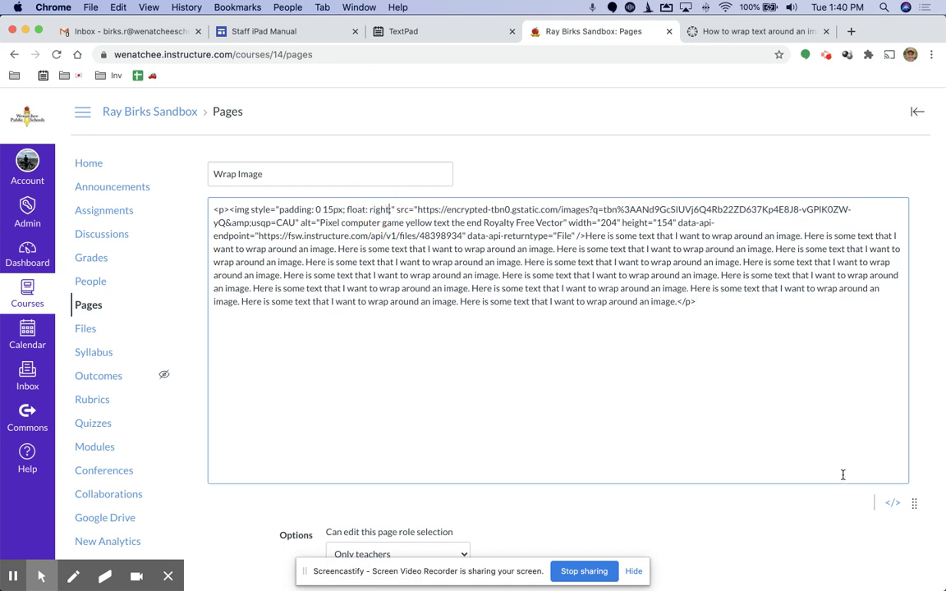
left_click(894, 504)
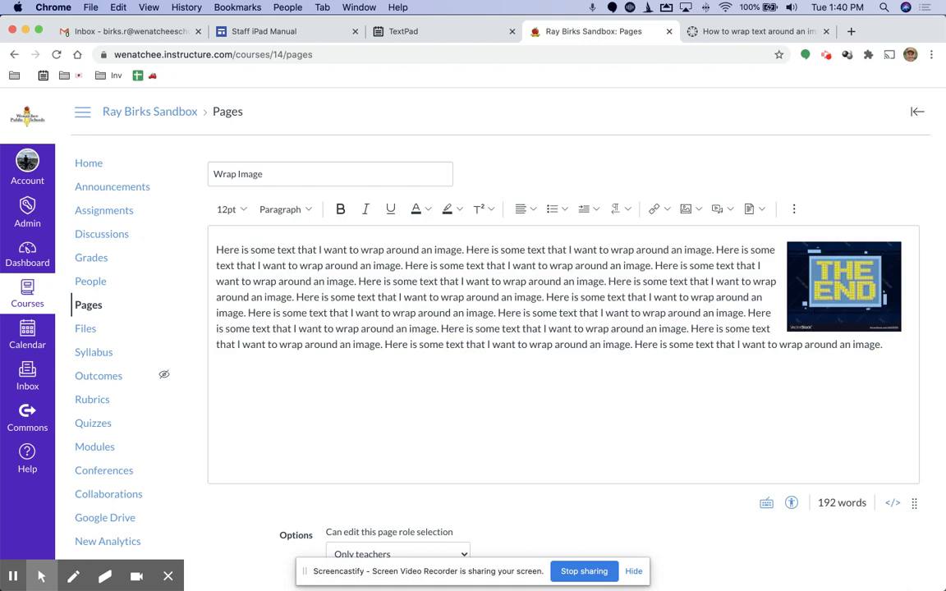
Open the image options for the THE END picture.
left_click(835, 326)
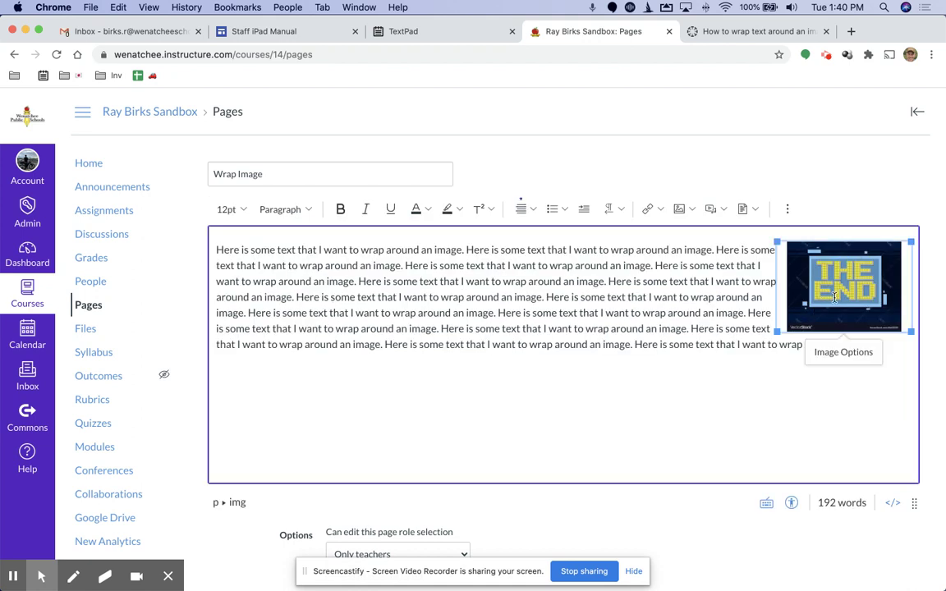
left_click(841, 352)
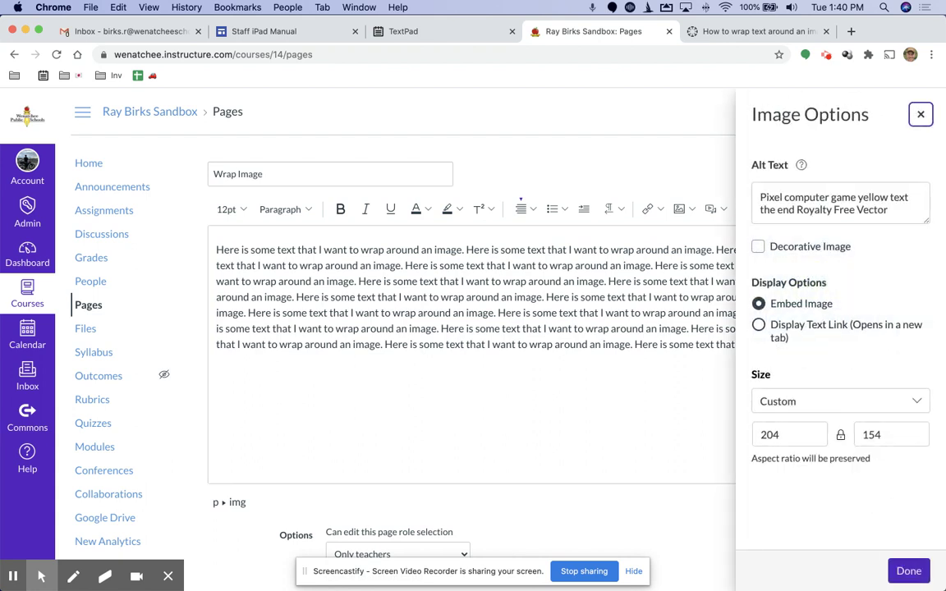
Try to set a custom width of 500 for the image.
double_click(791, 433)
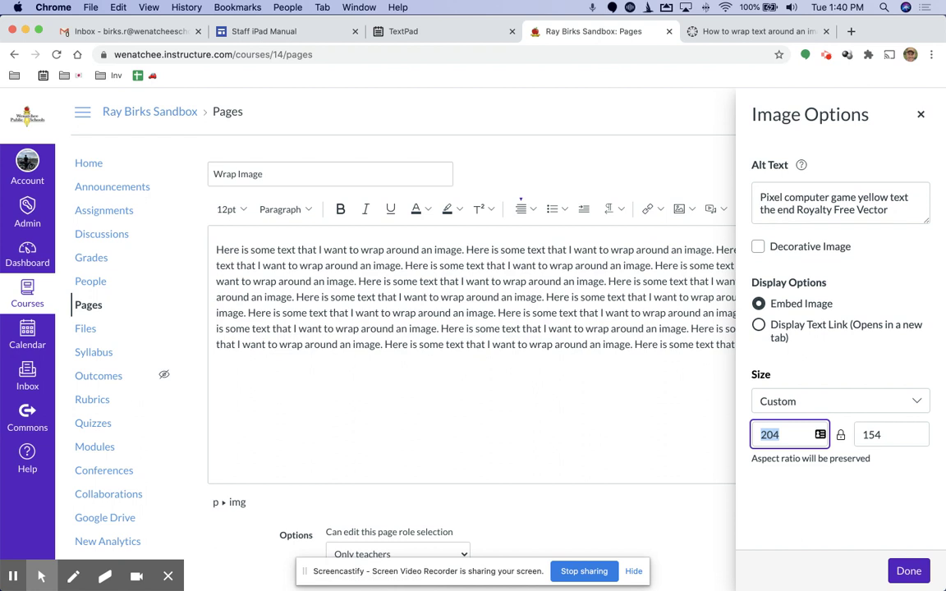
type("55")
key("BackSpace")
type("00")
Set the image's size to Large and apply the image options.
left_click(872, 411)
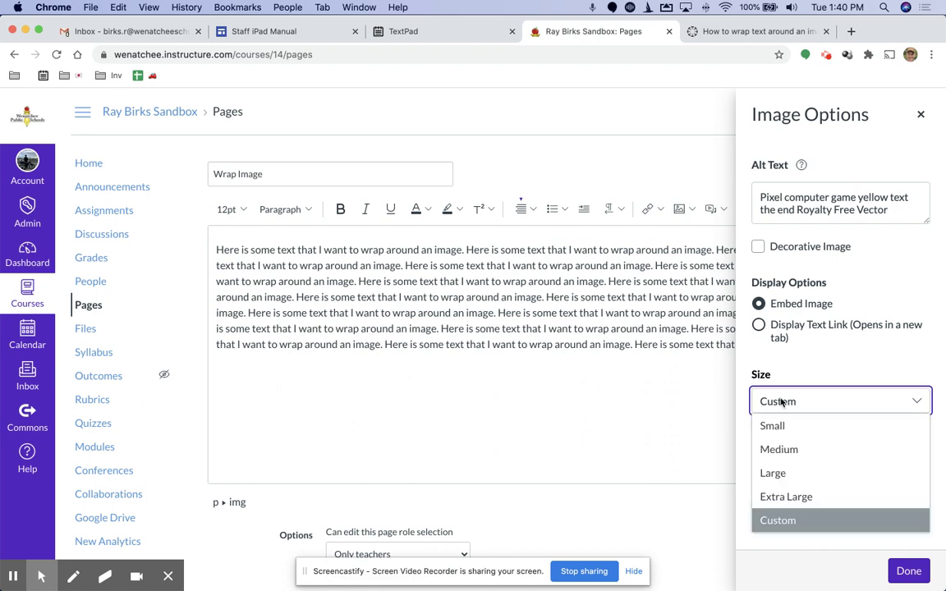
left_click(791, 479)
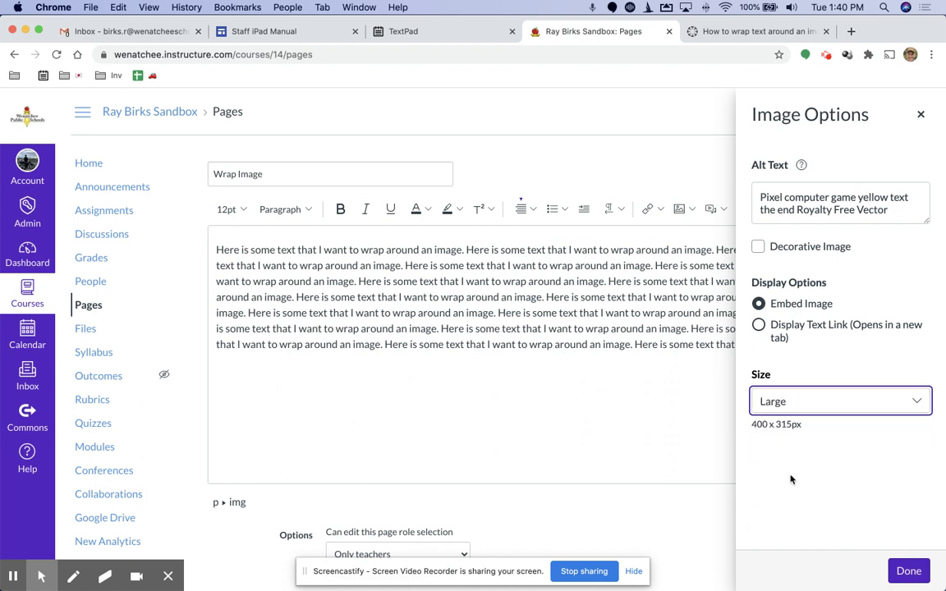
left_click(906, 572)
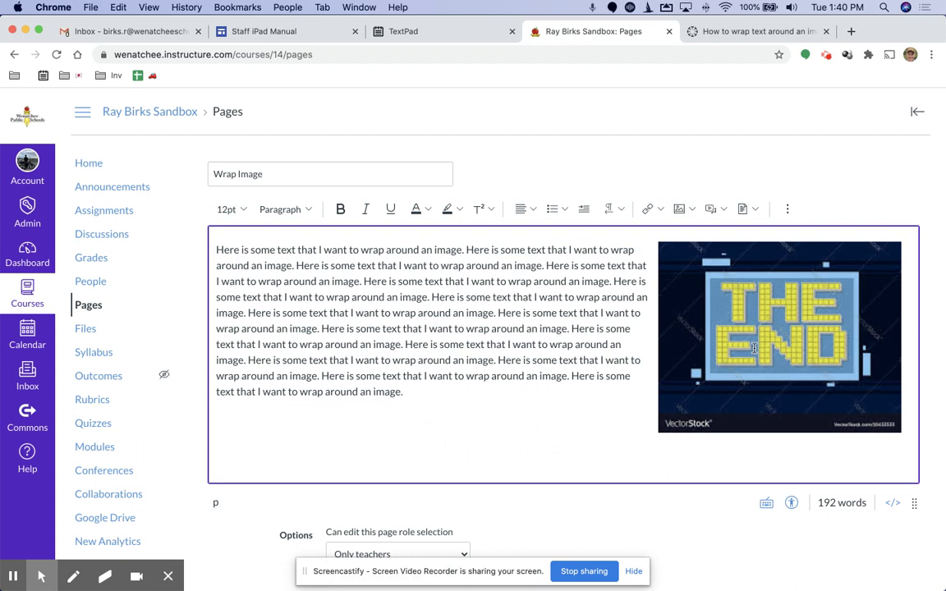